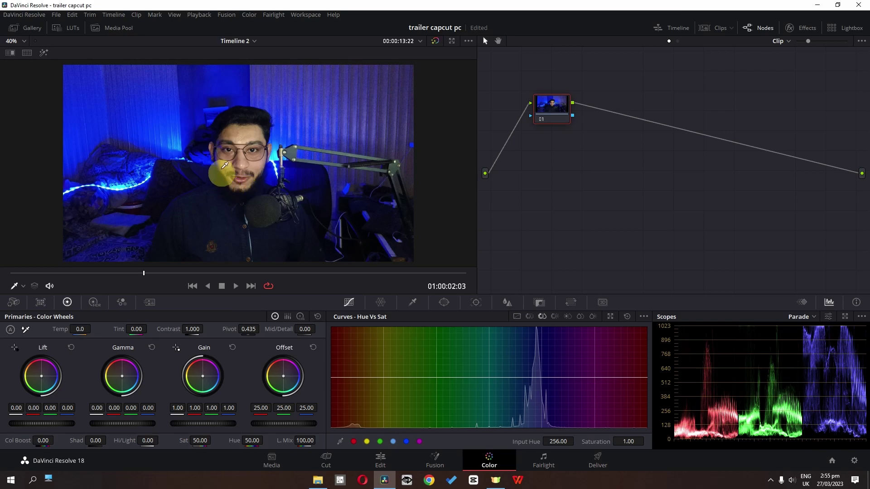
# Scrub the playhead to a later frame of the webcam clip.
pyautogui.scroll(1, 227, 157)
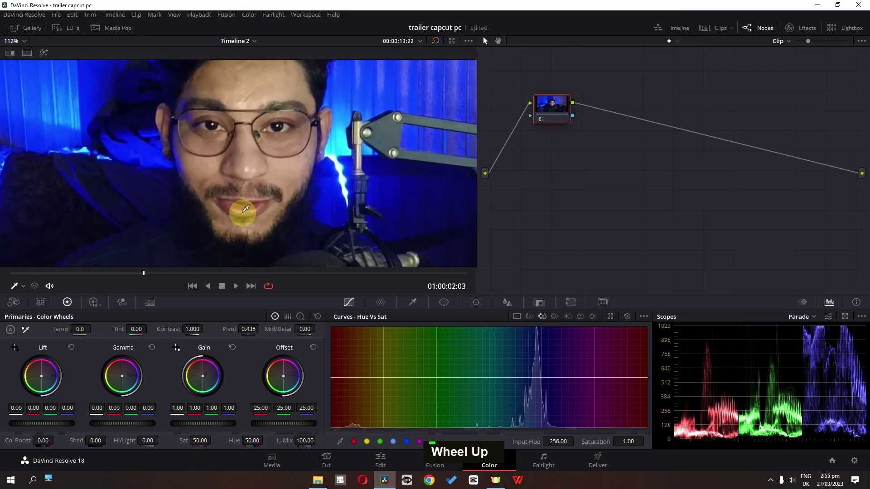
pyautogui.scroll(-1, 246, 209)
pyautogui.scroll(-3, 245, 209)
pyautogui.scroll(1, 180, 273)
pyautogui.moveTo(181, 274); pyautogui.dragTo(187, 274)
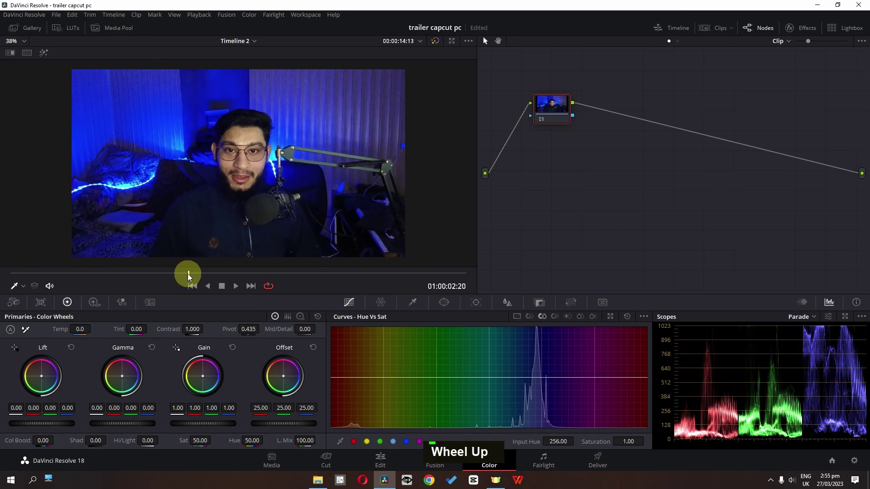
# Grade node 01 with saturation 60 and contrast about 1.132, then compare before and after.
pyautogui.doubleClick(204, 440)
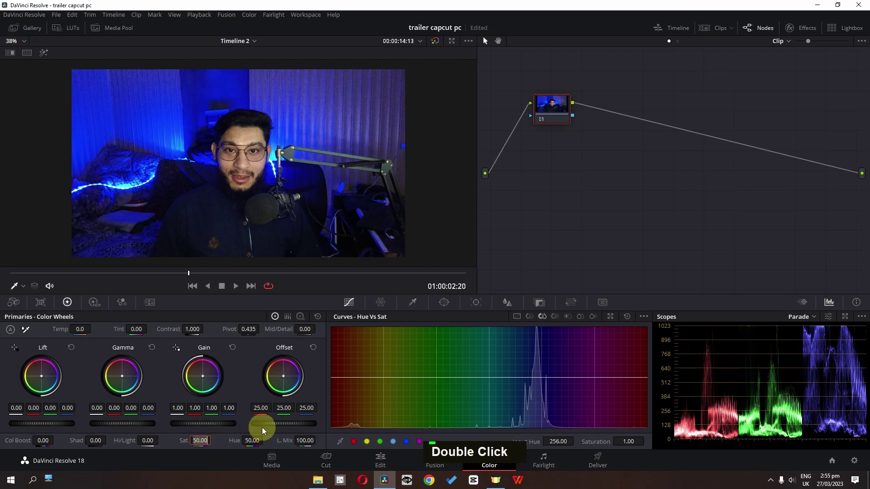
pyautogui.write('60')
pyautogui.press('Return')
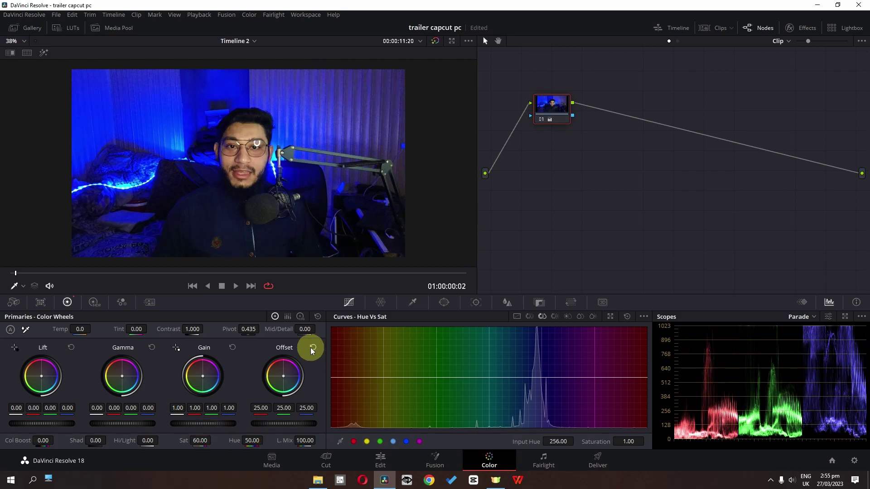
pyautogui.moveTo(193, 331); pyautogui.dragTo(221, 336)
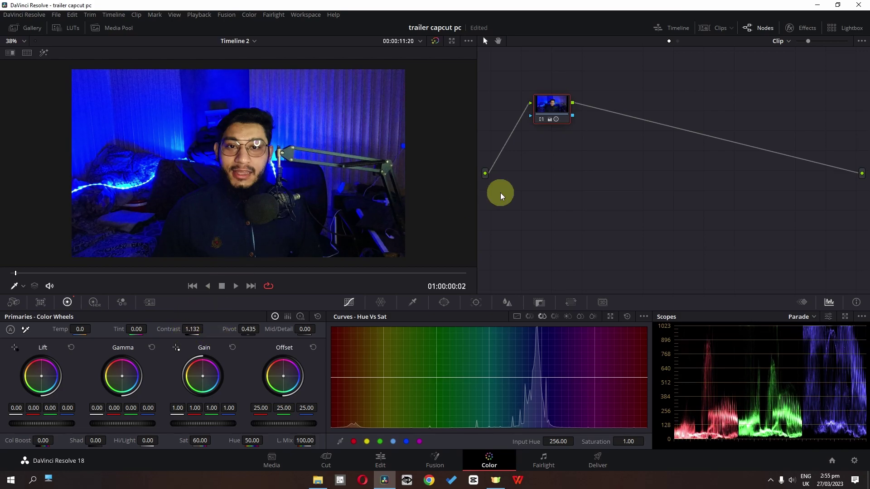
pyautogui.hotkey('ctrl', 'd')
pyautogui.hotkey('ctrl', 'd')
# Pull the cyan hues down on the Hue vs Sat curve, easing blue to saturation 0.81, and compare.
pyautogui.click(394, 442)
pyautogui.moveTo(490, 378); pyautogui.dragTo(488, 411)
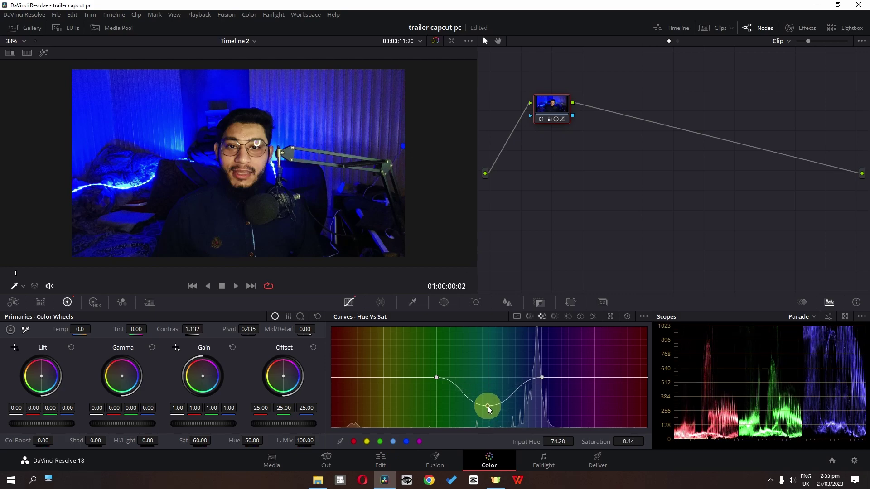
pyautogui.click(398, 442)
pyautogui.doubleClick(396, 441)
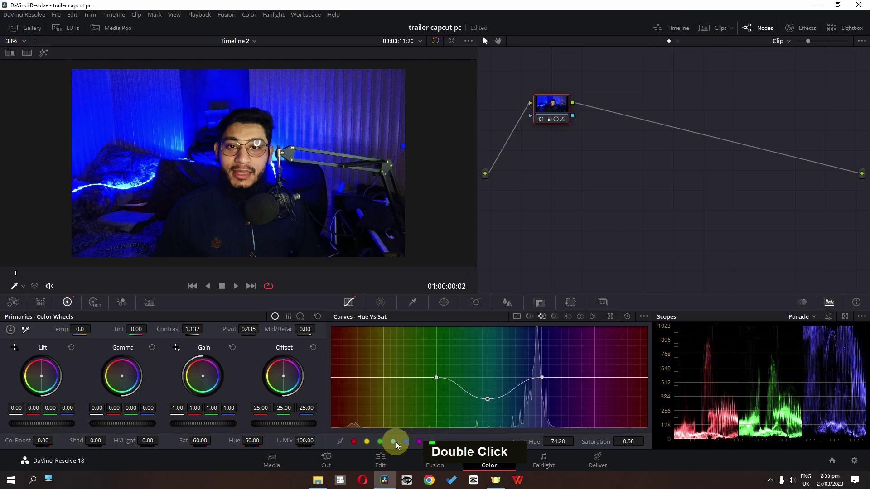
pyautogui.moveTo(541, 379); pyautogui.dragTo(540, 388)
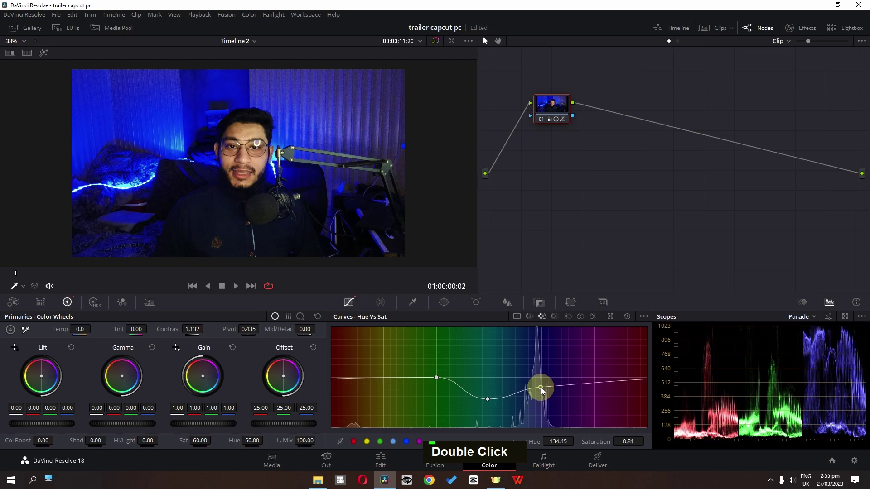
pyautogui.hotkey('ctrl', 'd')
pyautogui.hotkey('ctrl', 'd')
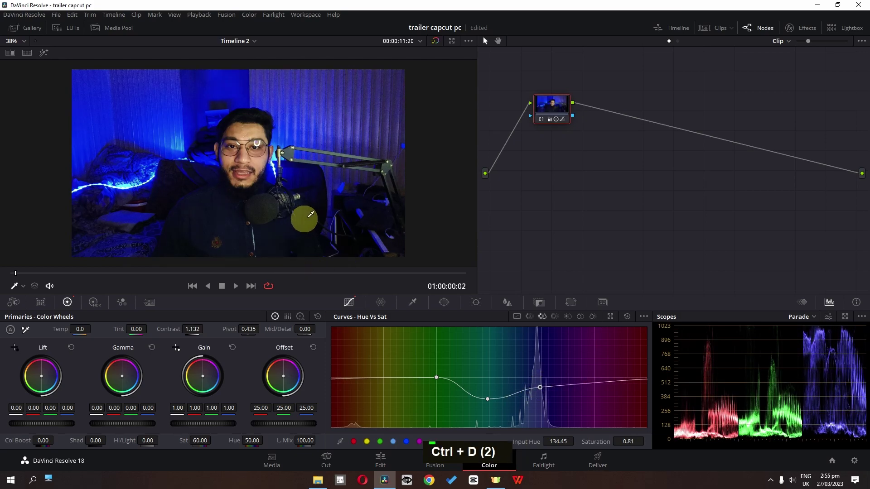
# Add a serial node 02 after node 01.
pyautogui.rightClick(557, 115)
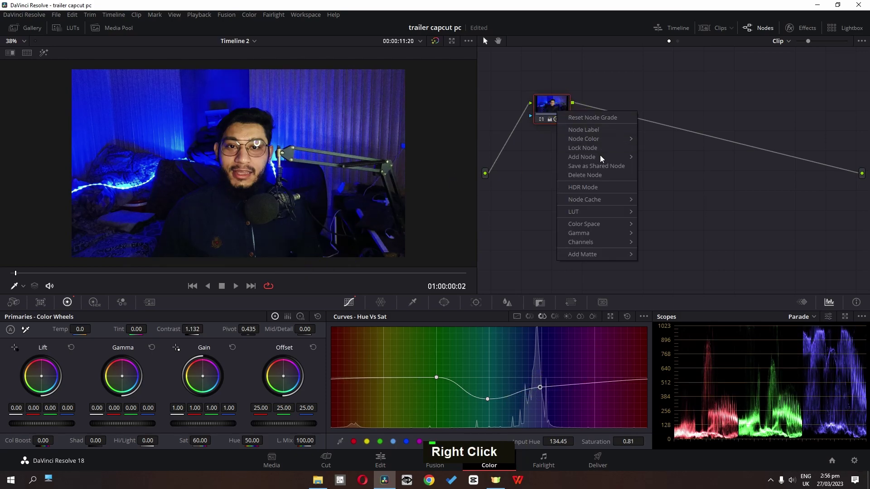
pyautogui.moveTo(600, 156)
pyautogui.click(648, 156)
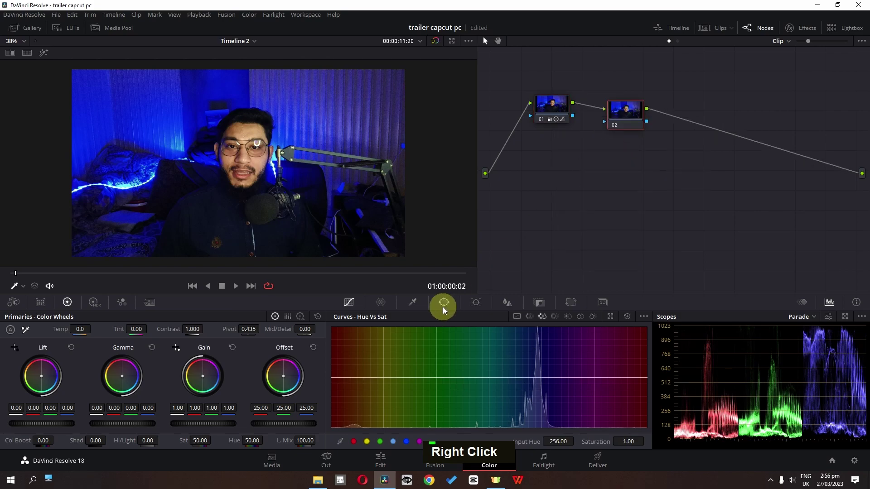
# Give node 02 a circle window of size 67.10 around the subject, panned right, with a softer edge.
pyautogui.click(444, 305)
pyautogui.click(346, 376)
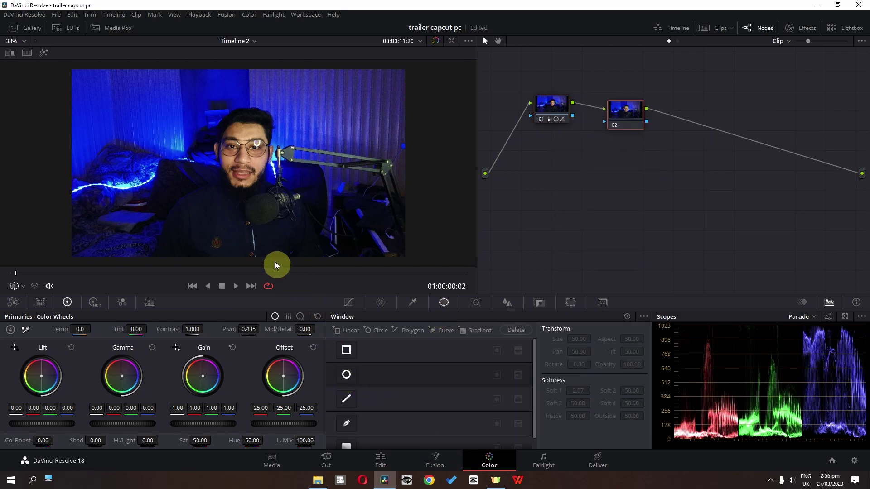
pyautogui.moveTo(579, 339); pyautogui.dragTo(540, 335)
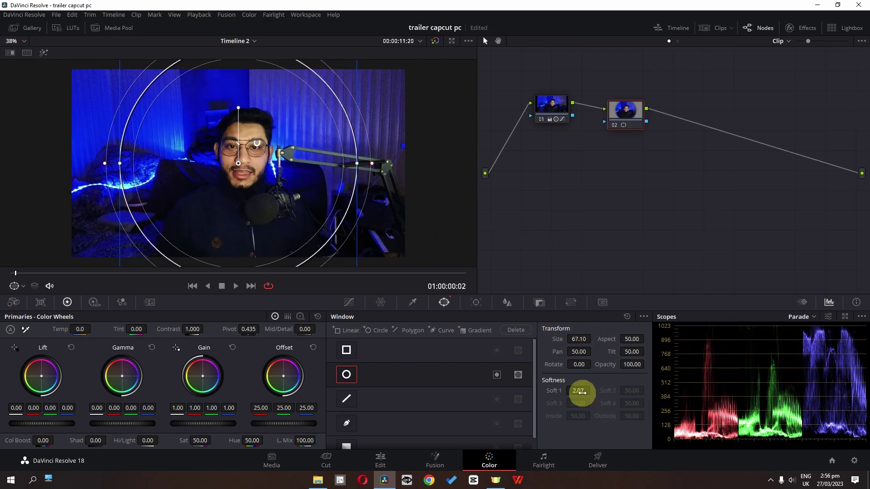
pyautogui.moveTo(582, 393)
pyautogui.mouseDown()
pyautogui.moveTo(604, 394)
pyautogui.moveTo(573, 394)
pyautogui.mouseUp()
pyautogui.moveTo(273, 226); pyautogui.dragTo(280, 262)
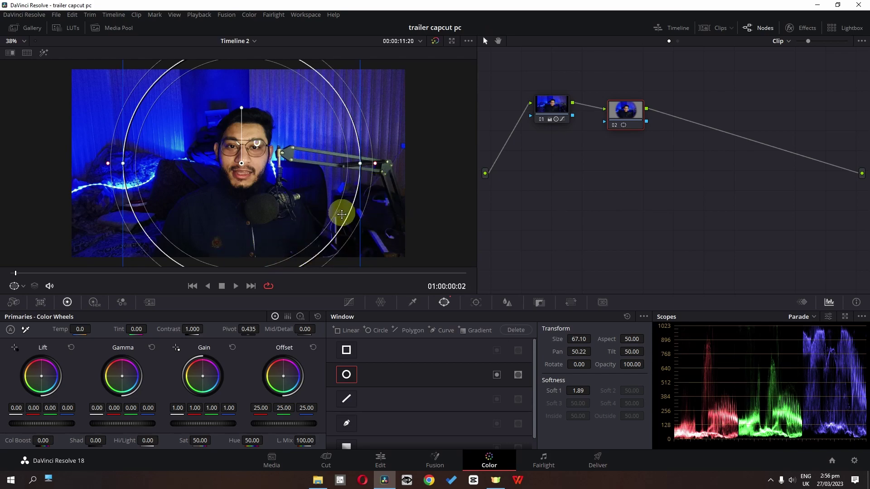
pyautogui.moveTo(580, 391); pyautogui.dragTo(636, 388)
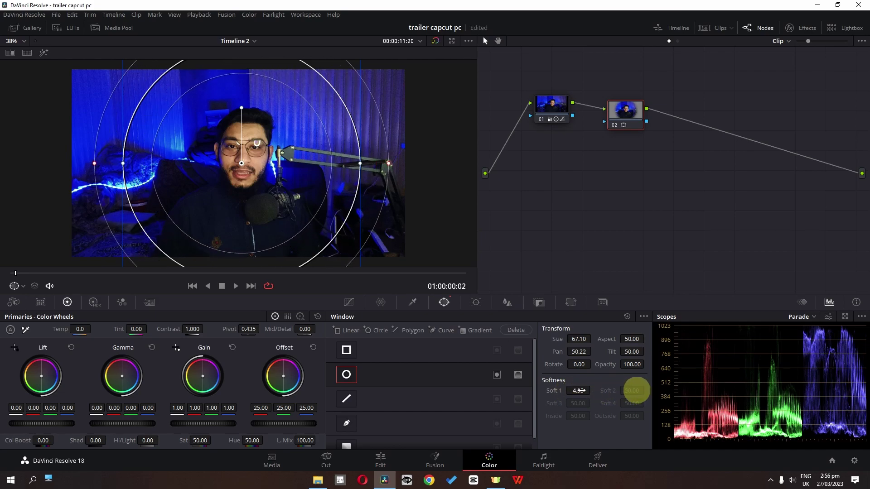
# Shape node 02's luma curve, lift gamma to 0.01 and set contrast to 1.032, then compare.
pyautogui.click(347, 306)
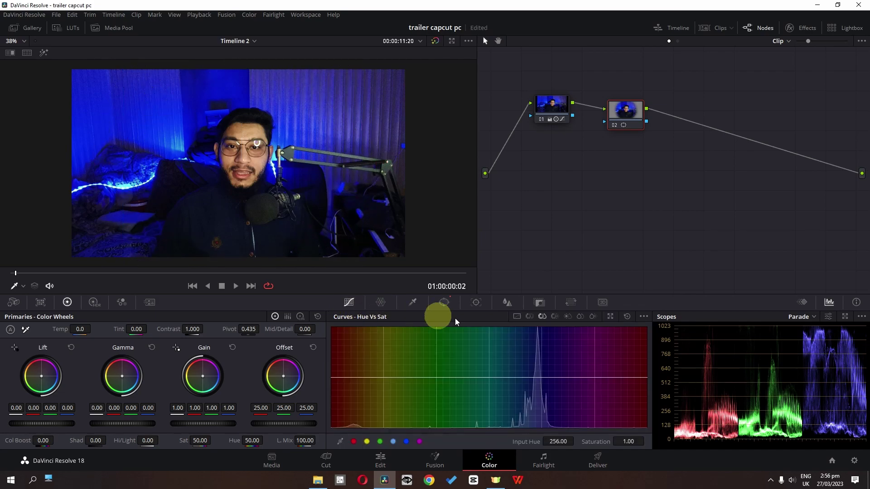
pyautogui.moveTo(485, 359); pyautogui.dragTo(481, 357)
pyautogui.moveTo(383, 417); pyautogui.dragTo(379, 414)
pyautogui.moveTo(132, 426); pyautogui.dragTo(166, 423)
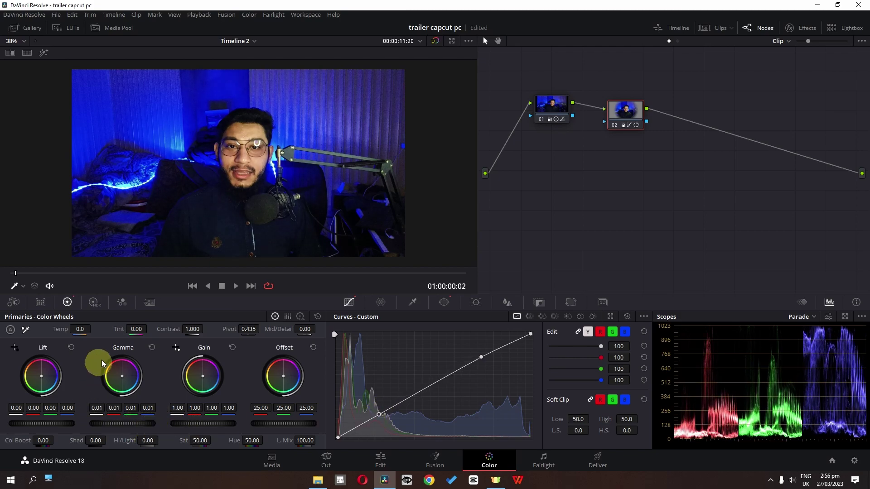
pyautogui.moveTo(192, 330); pyautogui.dragTo(199, 330)
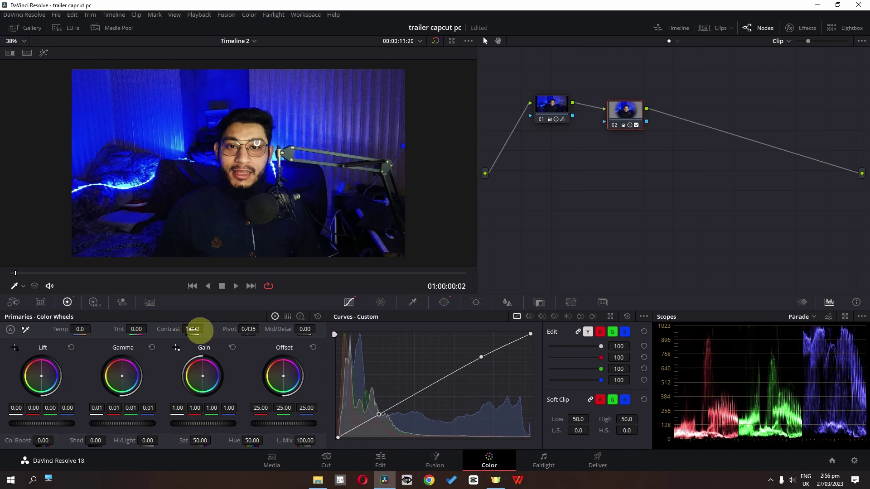
pyautogui.hotkey('ctrl', 'd')
pyautogui.hotkey('ctrl', 'd')
pyautogui.hotkey('ctrl', 'd')
pyautogui.hotkey('ctrl', 'd')
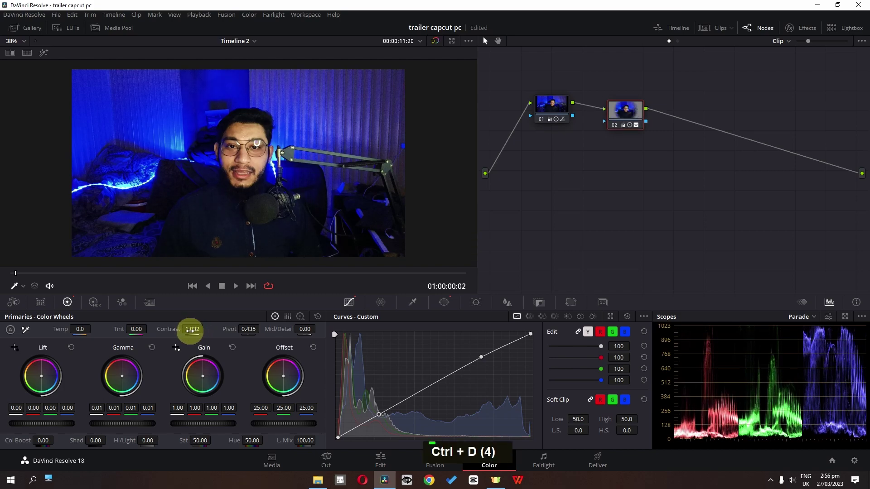
# Add serial node 03 with a Directional Blur at strength 0.844 and angle -45.0.
pyautogui.rightClick(629, 113)
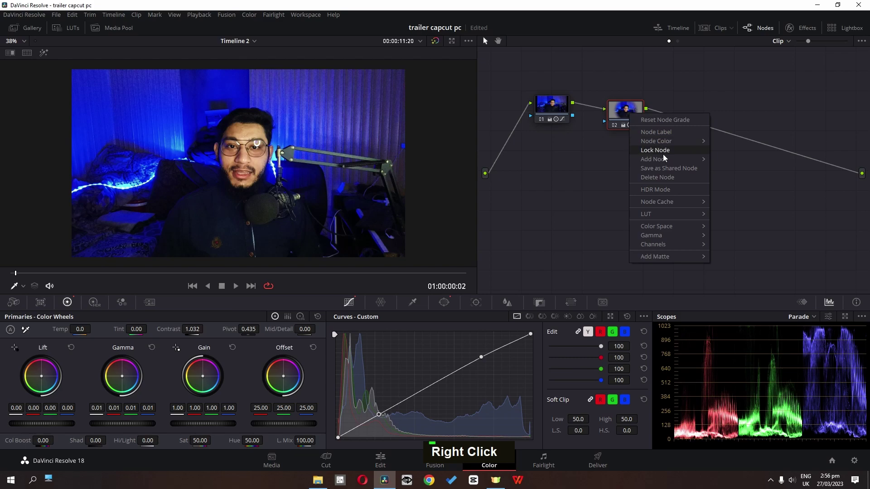
pyautogui.moveTo(663, 157)
pyautogui.click(725, 193)
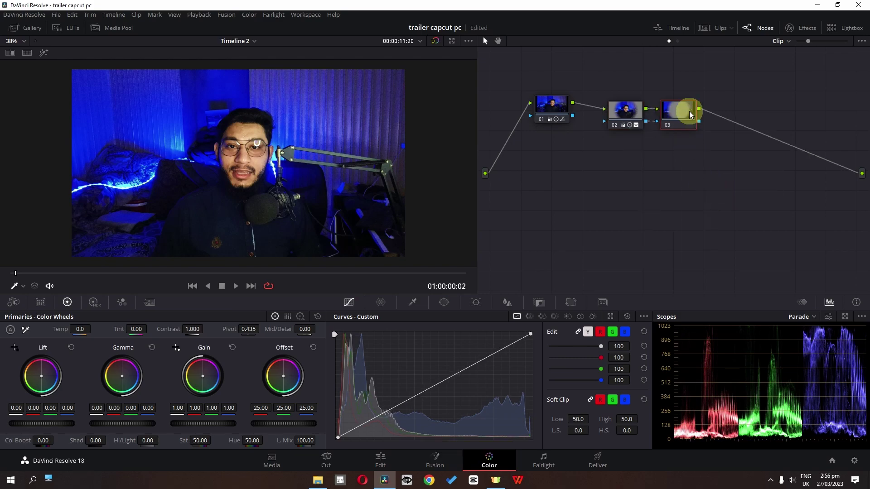
pyautogui.click(795, 28)
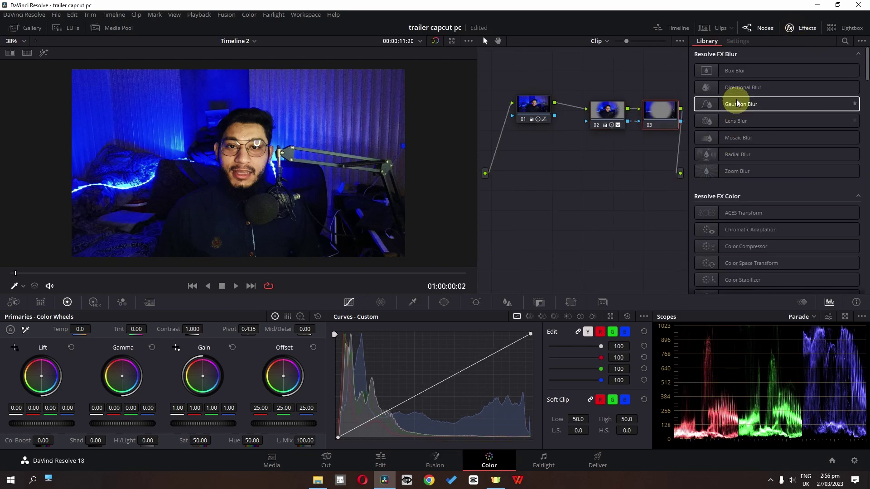
pyautogui.moveTo(728, 90); pyautogui.dragTo(664, 114)
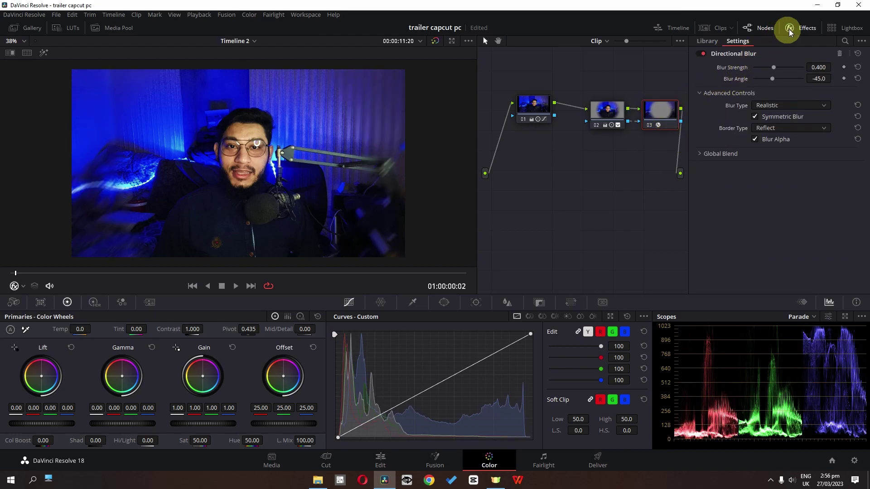
pyautogui.moveTo(777, 68); pyautogui.dragTo(795, 67)
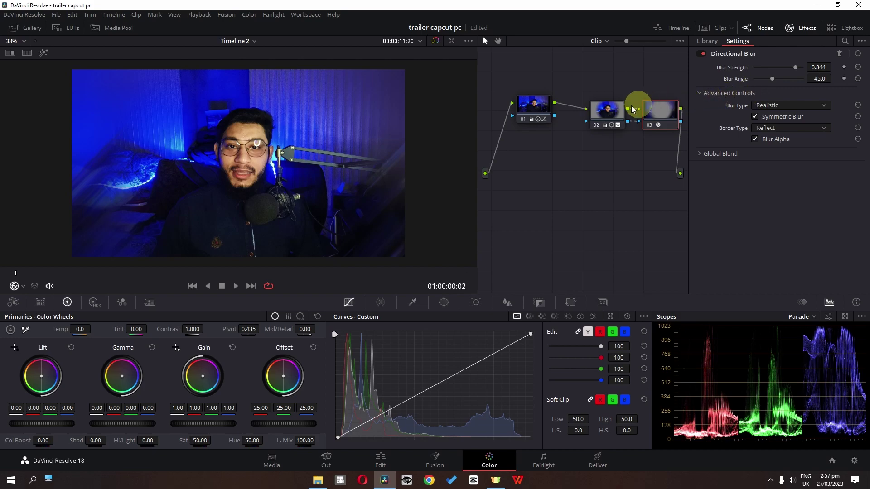
pyautogui.click(603, 110)
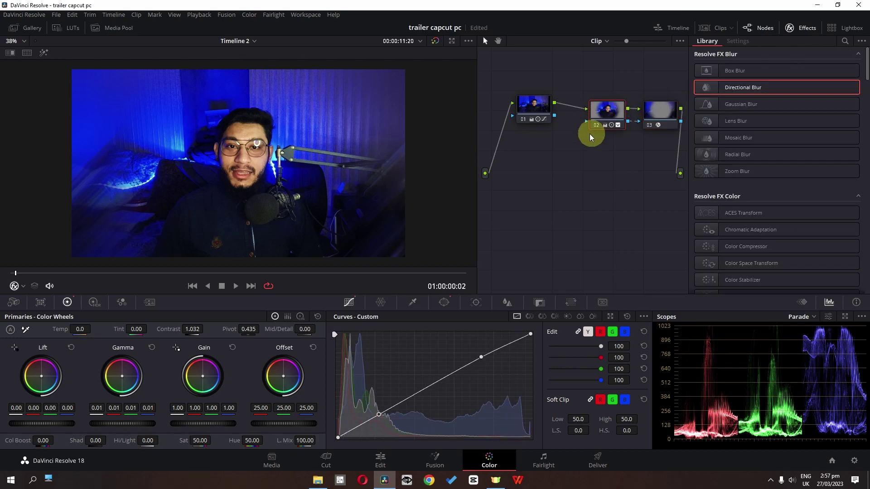
# Resize node 02's circle window to 64.50 and recenter it on the face.
pyautogui.click(441, 304)
pyautogui.moveTo(581, 344); pyautogui.dragTo(539, 339)
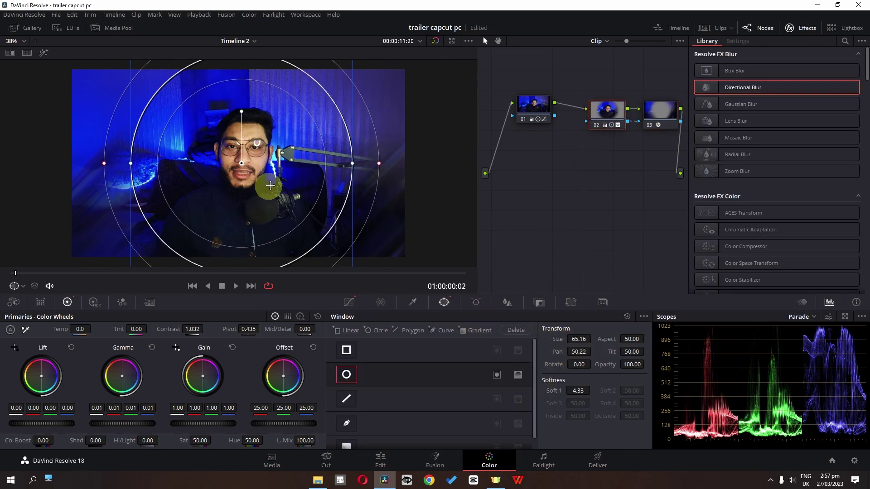
pyautogui.moveTo(272, 194)
pyautogui.mouseDown()
pyautogui.moveTo(260, 196)
pyautogui.moveTo(272, 196)
pyautogui.moveTo(267, 189)
pyautogui.mouseUp()
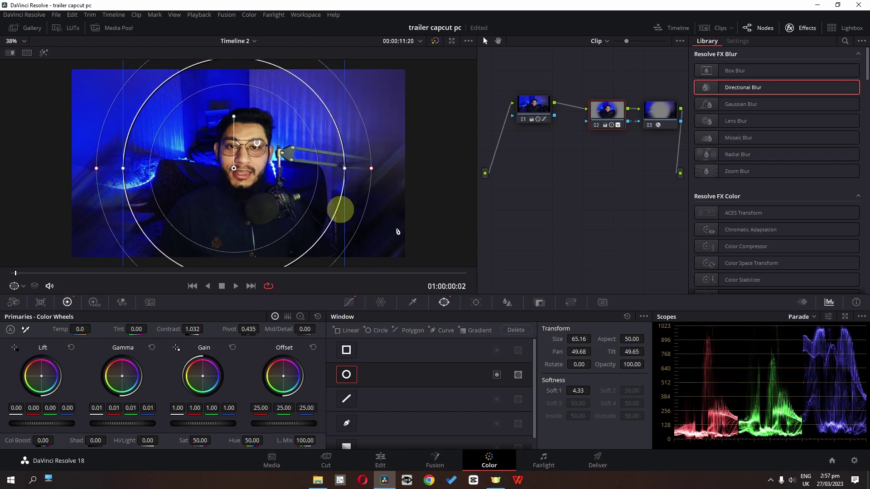
pyautogui.moveTo(564, 340)
pyautogui.mouseDown()
pyautogui.moveTo(554, 339)
pyautogui.moveTo(572, 338)
pyautogui.mouseUp()
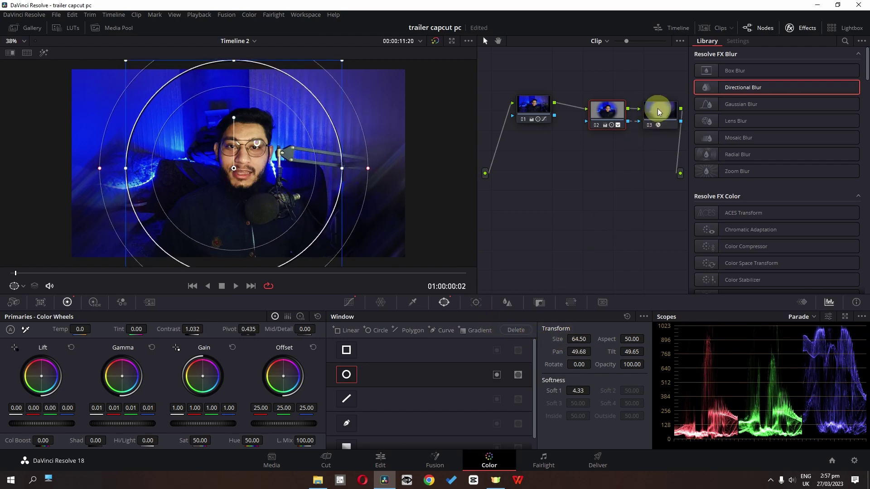
# On node 03, lower the custom curve's top white point and pull a midpoint slightly down.
pyautogui.click(649, 125)
pyautogui.click(352, 301)
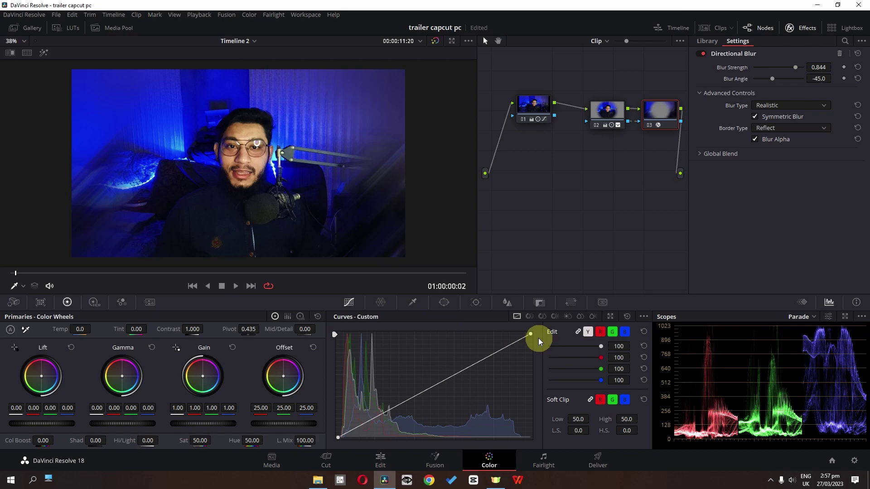
pyautogui.moveTo(531, 334); pyautogui.dragTo(531, 353)
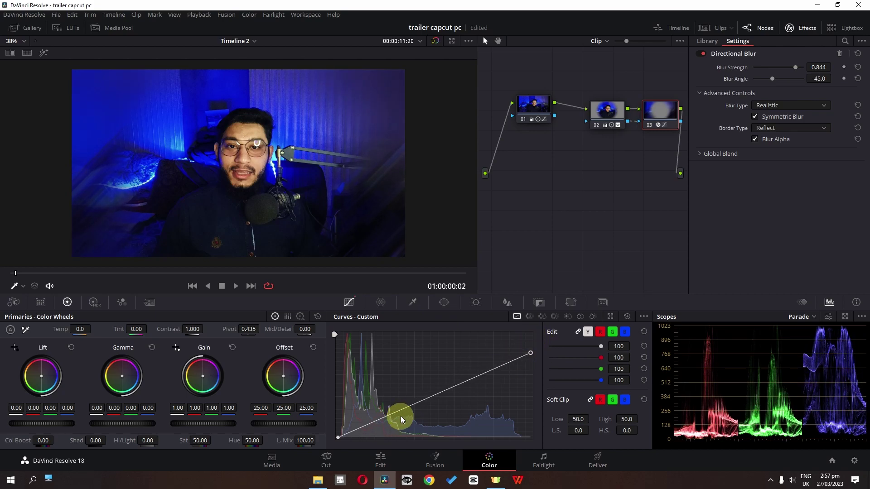
pyautogui.click(416, 407)
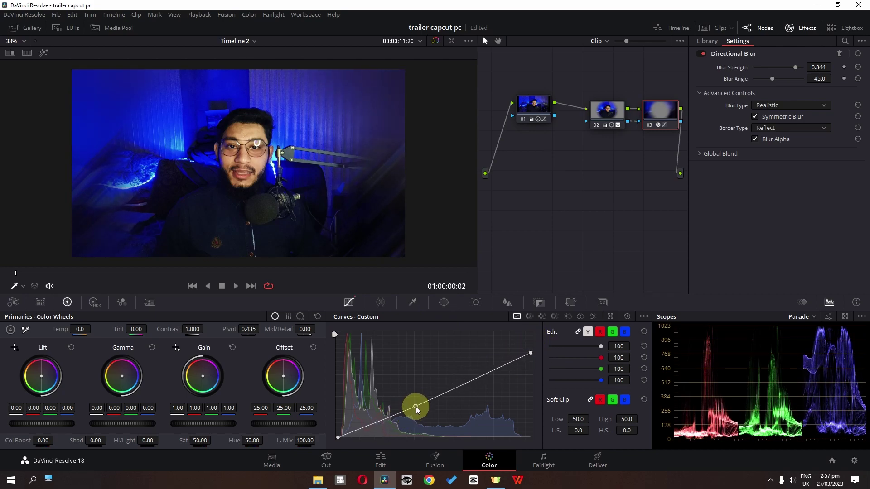
pyautogui.moveTo(415, 407); pyautogui.dragTo(415, 411)
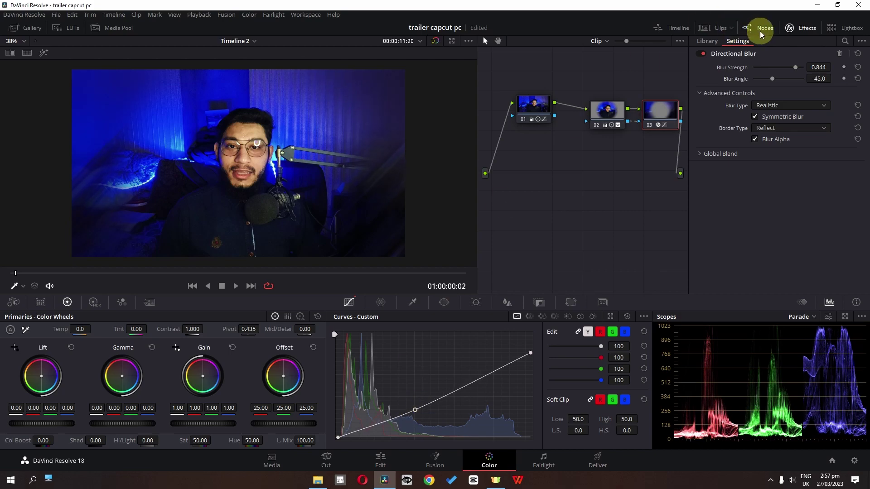
# Hide the Effects Library and toggle node 03 off and on to compare.
pyautogui.click(796, 27)
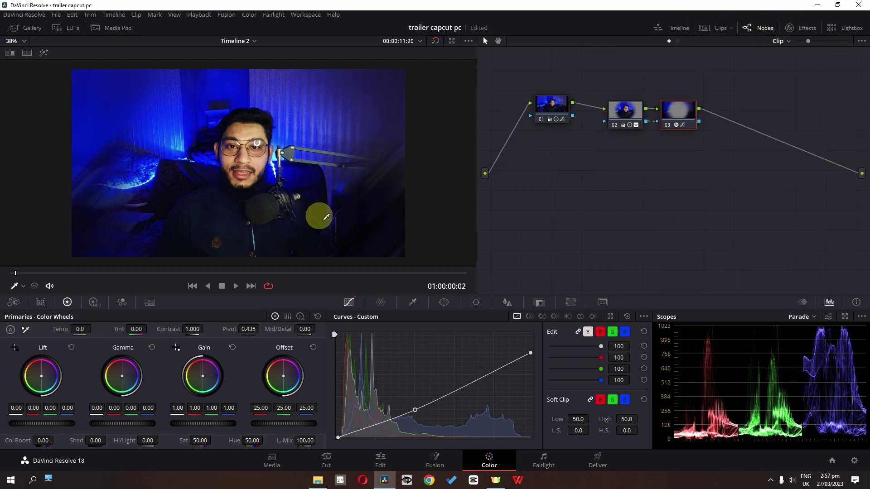
pyautogui.hotkey('ctrl', 'd')
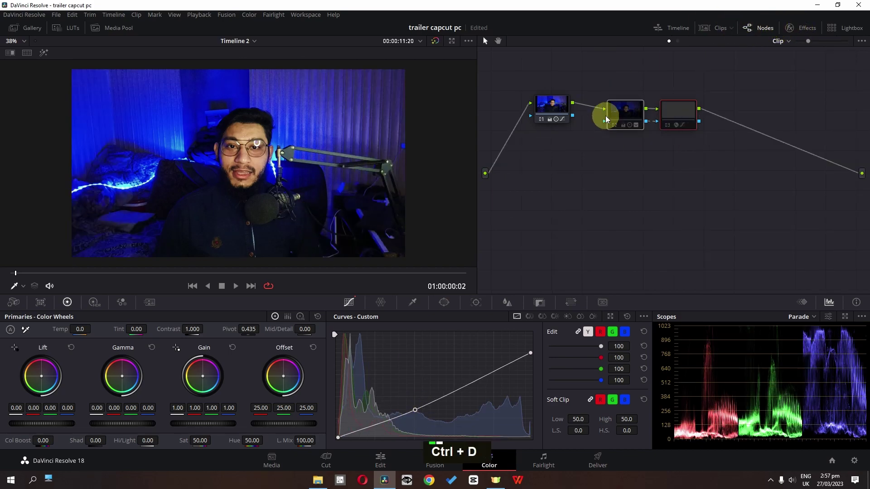
pyautogui.hotkey('ctrl', 'd')
pyautogui.hotkey('ctrl', 'd')
pyautogui.hotkey('ctrl', 'd')
pyautogui.hotkey('ctrl', 'd')
pyautogui.hotkey('ctrl', 'd')
pyautogui.hotkey('ctrl', 'd')
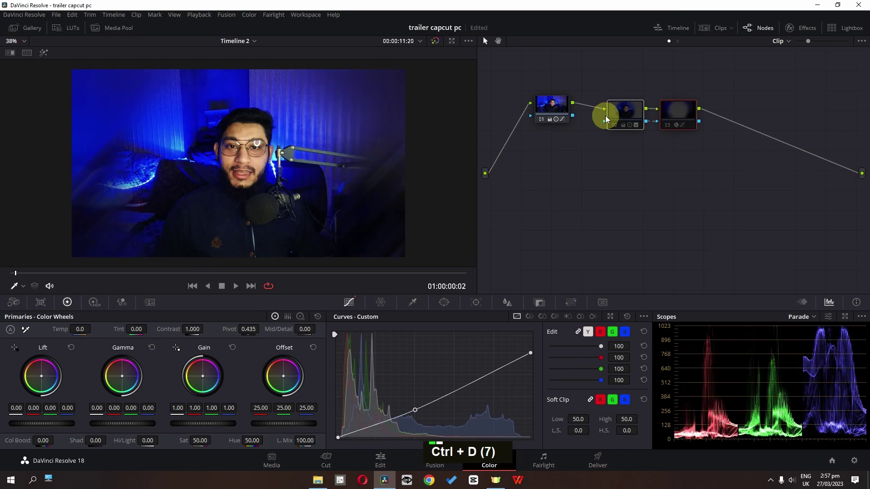
pyautogui.hotkey('ctrl', 'd')
pyautogui.doubleClick(680, 111)
# Add node 04 to the tree and place it below node 02.
pyautogui.rightClick(682, 111)
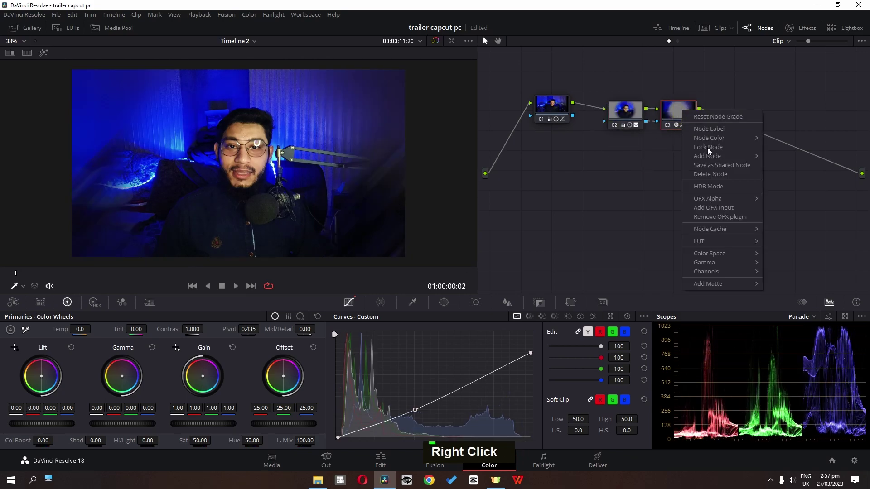
pyautogui.moveTo(707, 157)
pyautogui.click(791, 181)
pyautogui.moveTo(743, 150); pyautogui.dragTo(534, 185)
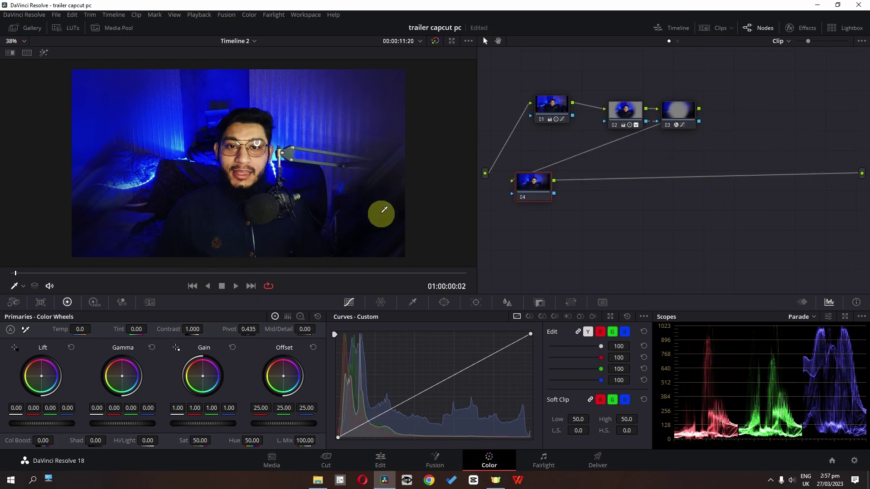
# Rough in node 04: gamma 0.03, contrast 1.126, offset 32.10, lift -0.02, with before/after checks.
pyautogui.moveTo(196, 426); pyautogui.dragTo(388, 414)
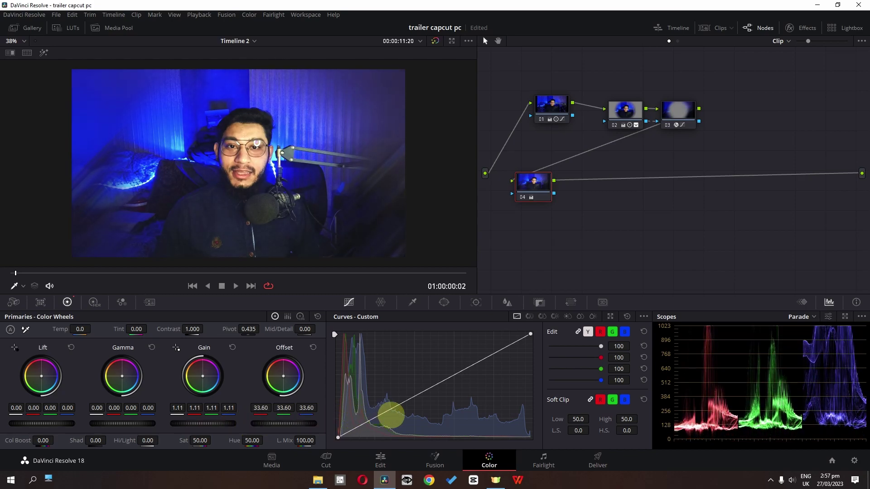
pyautogui.moveTo(117, 427)
pyautogui.mouseDown()
pyautogui.moveTo(163, 422)
pyautogui.moveTo(97, 423)
pyautogui.moveTo(122, 423)
pyautogui.mouseUp()
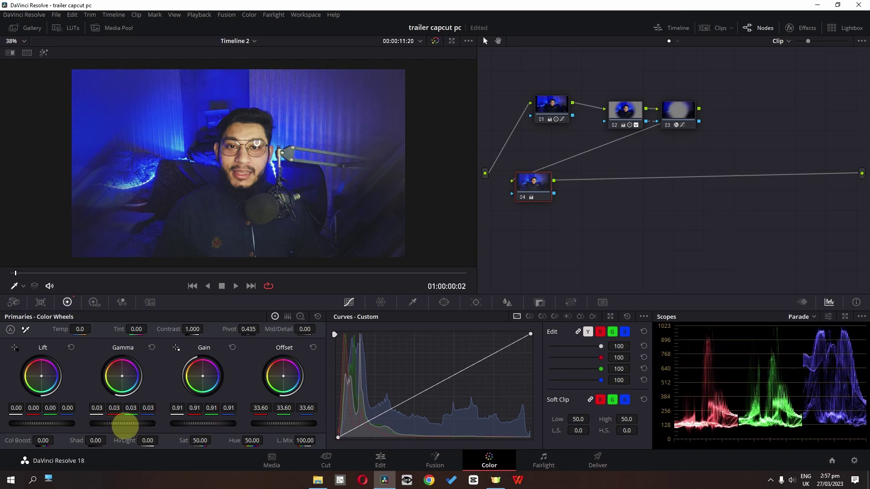
pyautogui.moveTo(190, 331); pyautogui.dragTo(221, 331)
pyautogui.moveTo(198, 423); pyautogui.dragTo(173, 424)
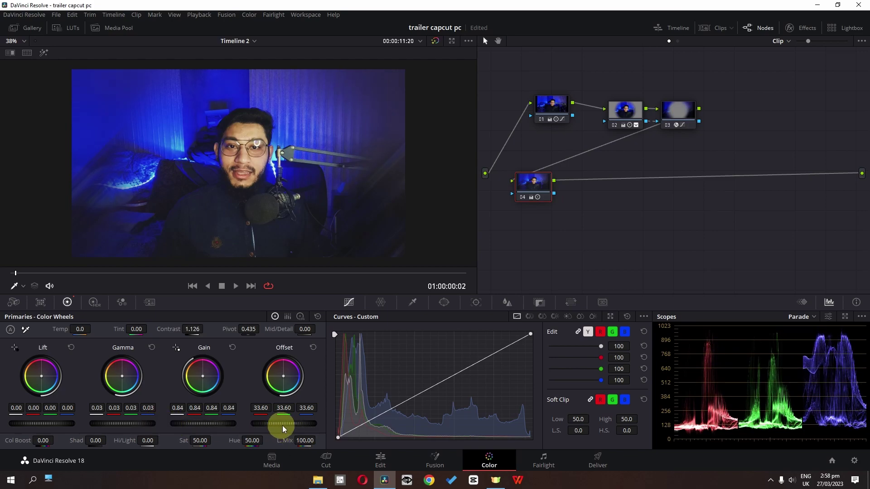
pyautogui.moveTo(282, 425); pyautogui.dragTo(165, 431)
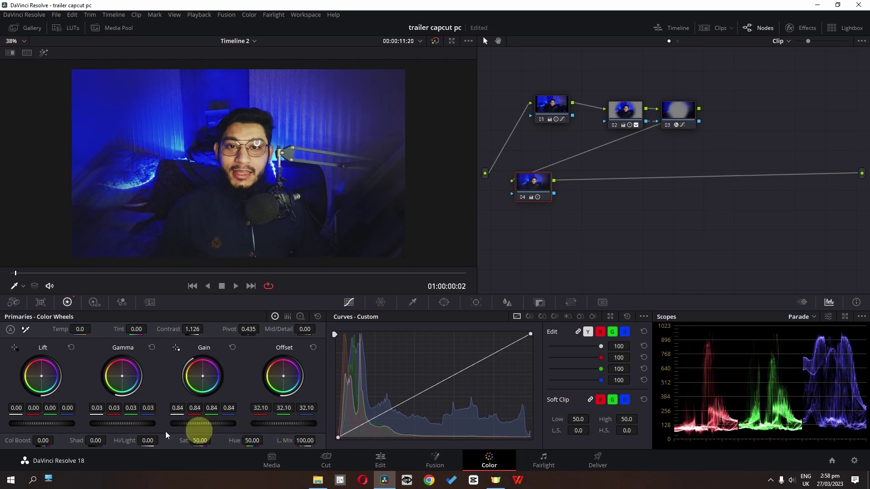
pyautogui.moveTo(59, 426); pyautogui.dragTo(47, 423)
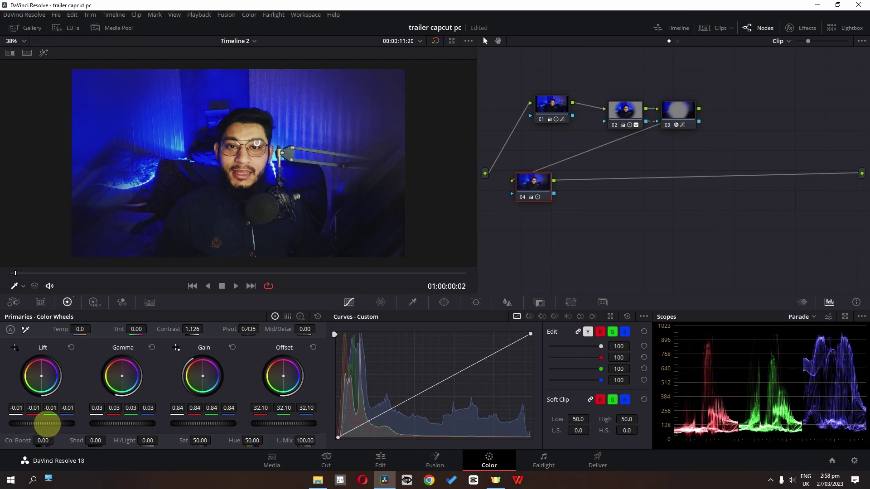
pyautogui.hotkey('ctrl', 'd')
pyautogui.hotkey('ctrl', 'd')
pyautogui.hotkey('ctrl', 'd')
pyautogui.hotkey('ctrl', 'd')
pyautogui.hotkey('ctrl', 'd')
pyautogui.hotkey('ctrl', 'd')
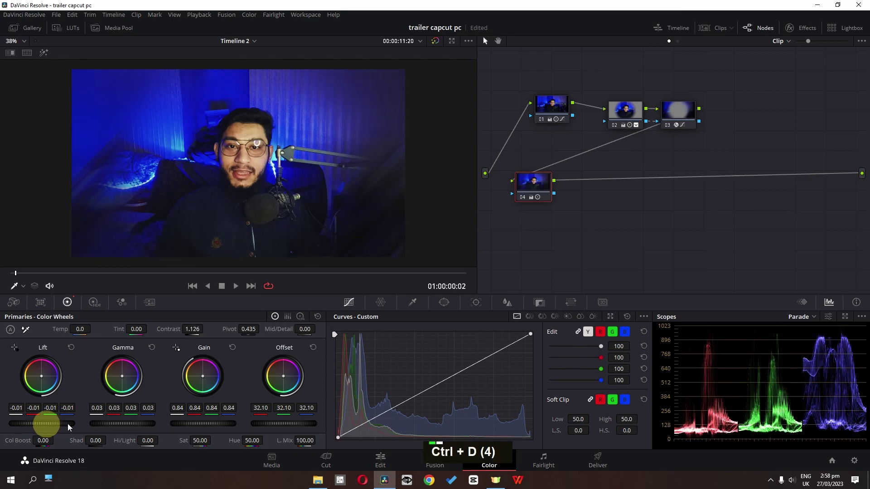
pyautogui.moveTo(64, 428)
pyautogui.mouseDown()
pyautogui.moveTo(43, 427)
pyautogui.moveTo(58, 427)
pyautogui.mouseUp()
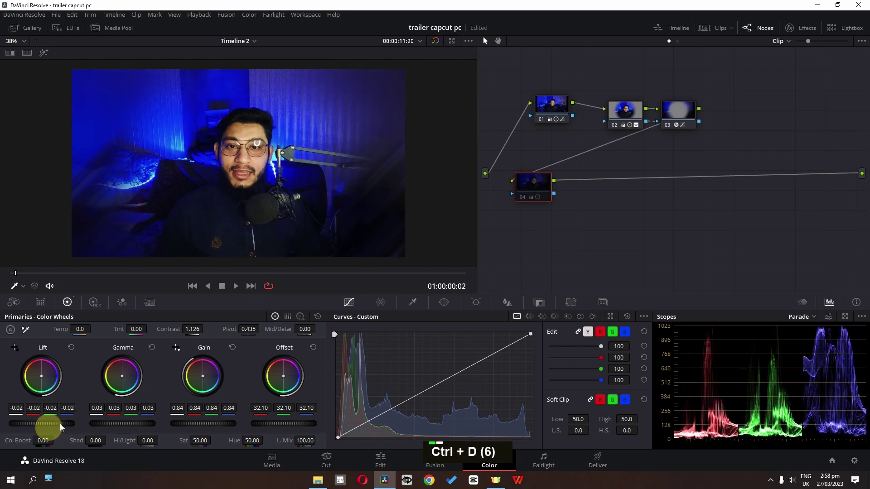
pyautogui.hotkey('ctrl', 'd')
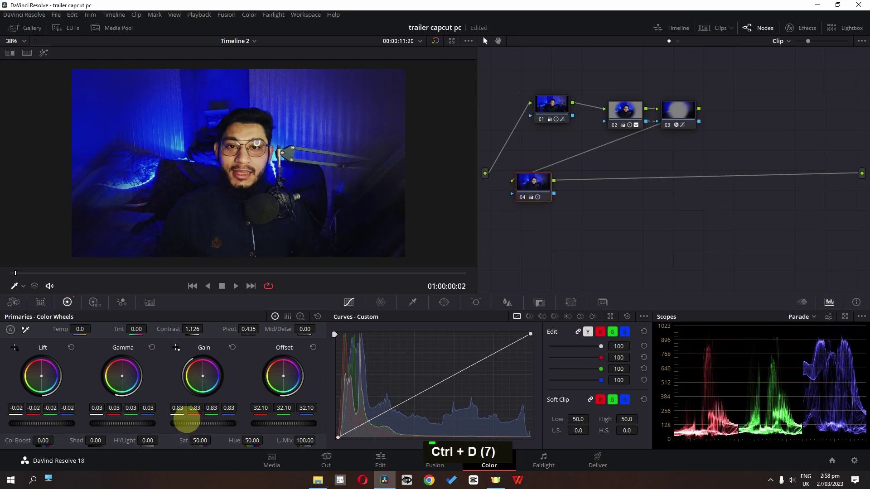
# Refine node 04 to contrast 1.088, gain 0.84 and log highlights 0.07, then compare.
pyautogui.moveTo(193, 335)
pyautogui.mouseDown()
pyautogui.moveTo(181, 330)
pyautogui.moveTo(195, 330)
pyautogui.mouseUp()
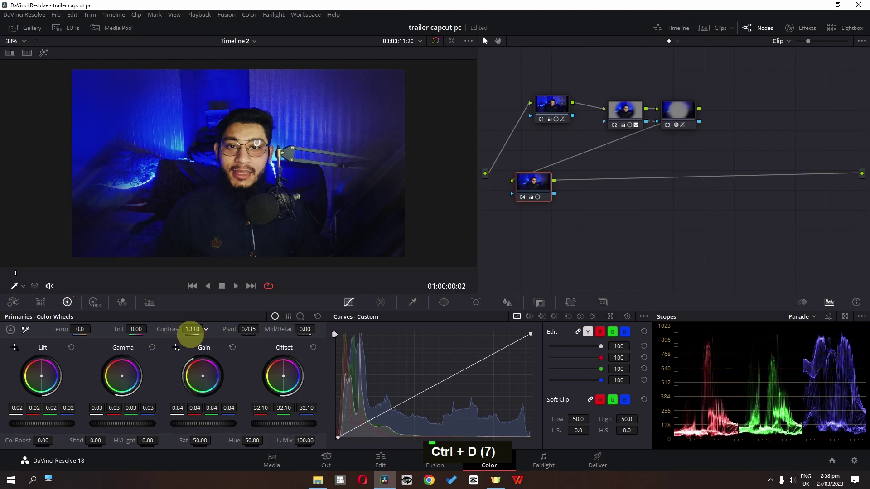
pyautogui.moveTo(216, 431)
pyautogui.mouseDown()
pyautogui.moveTo(175, 431)
pyautogui.moveTo(225, 431)
pyautogui.moveTo(199, 427)
pyautogui.mouseUp()
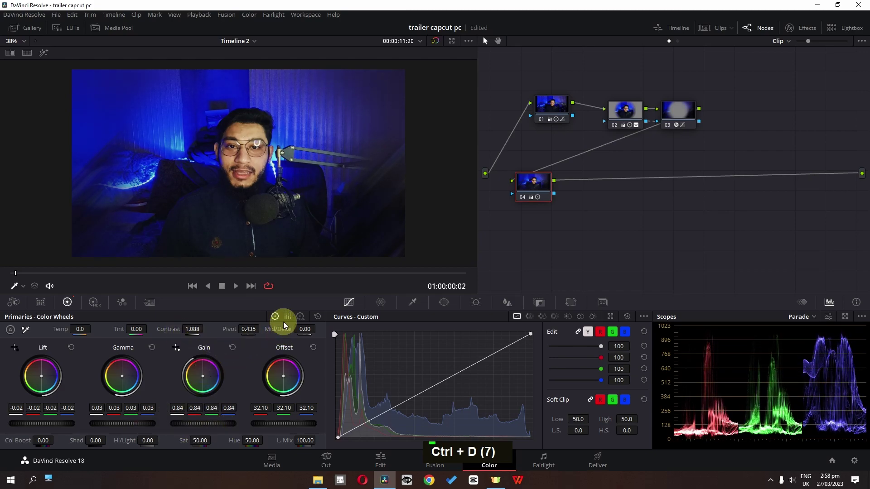
pyautogui.click(300, 316)
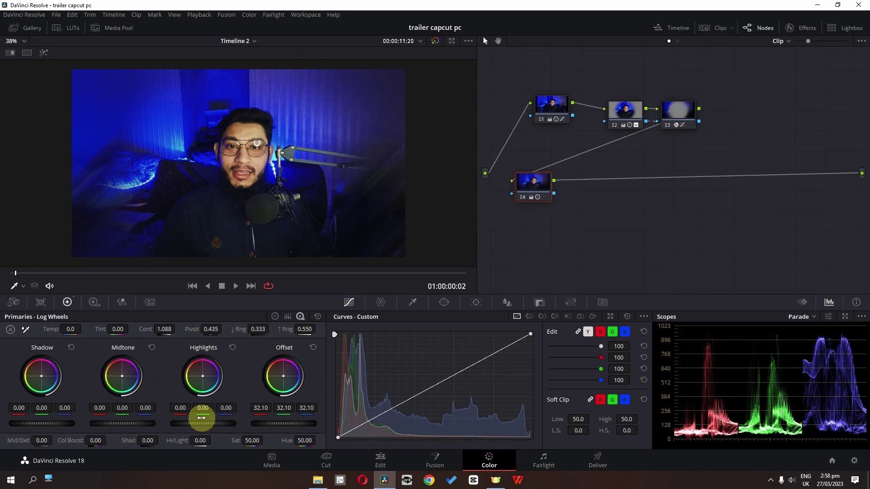
pyautogui.moveTo(198, 423); pyautogui.dragTo(225, 421)
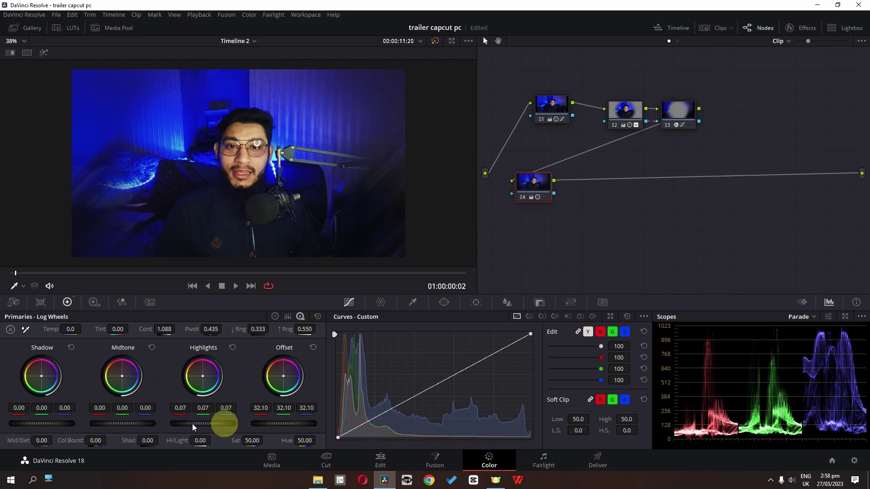
pyautogui.hotkey('ctrl', 'd')
pyautogui.hotkey('ctrl', 'd')
pyautogui.hotkey('ctrl', 'd')
pyautogui.hotkey('ctrl', 'd')
pyautogui.hotkey('ctrl', 'd')
pyautogui.hotkey('ctrl', 'd')
pyautogui.hotkey('ctrl', 'd')
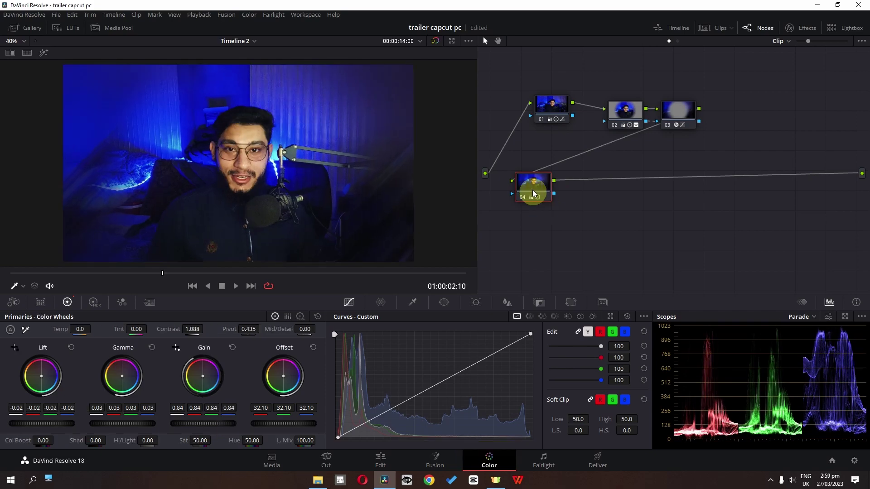
# Add a serial node 05 after node 04.
pyautogui.rightClick(531, 187)
pyautogui.moveTo(596, 234)
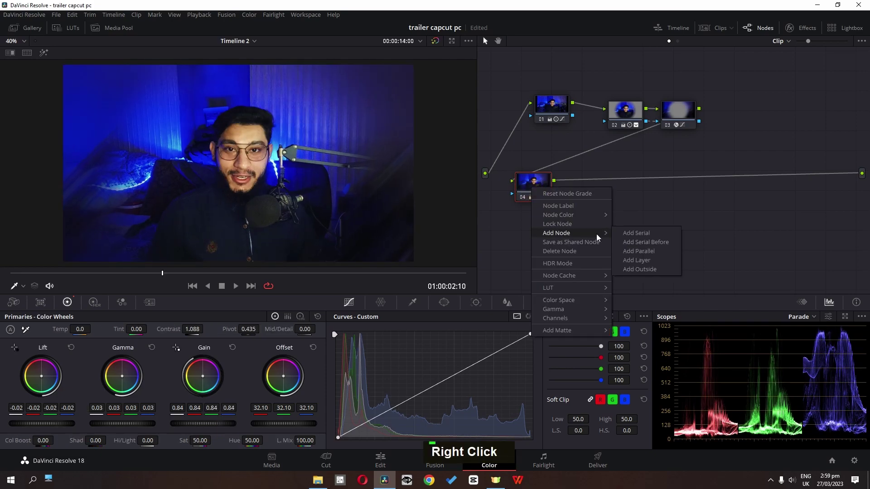
pyautogui.click(648, 231)
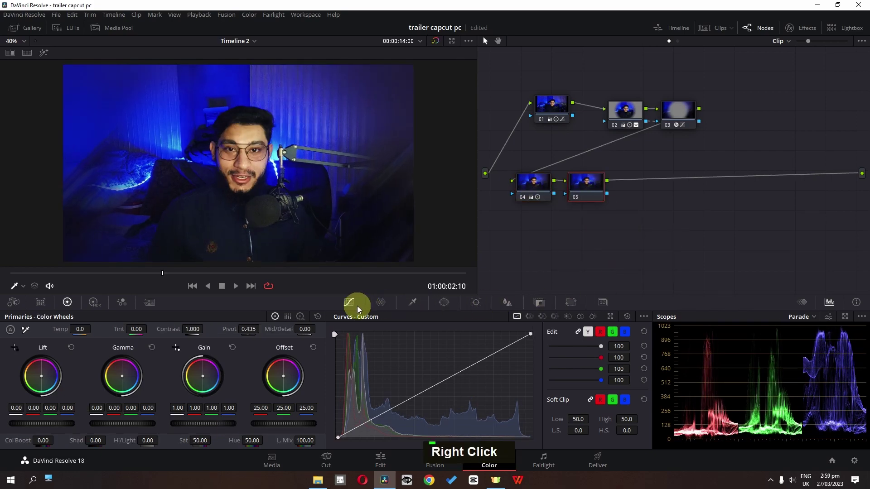
# Rotate the blue hues by 5.60 on node 05's Hue vs Hue curve and compare.
pyautogui.click(530, 317)
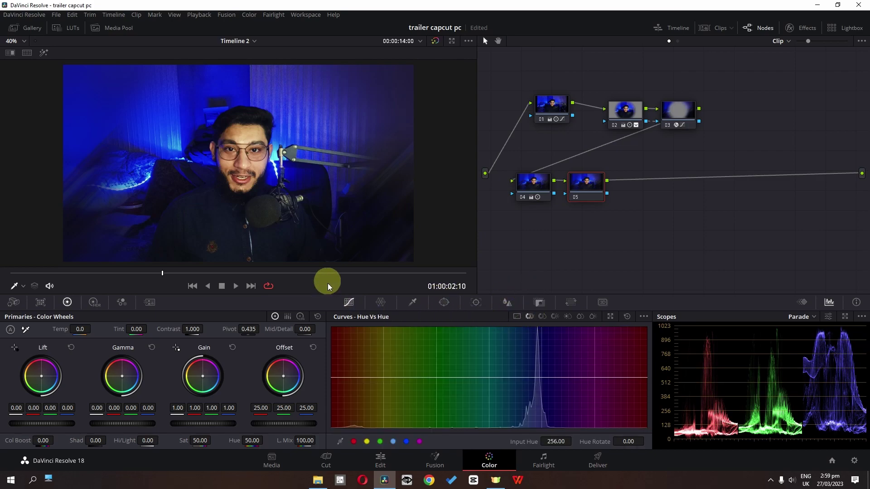
pyautogui.moveTo(333, 378); pyautogui.dragTo(332, 377)
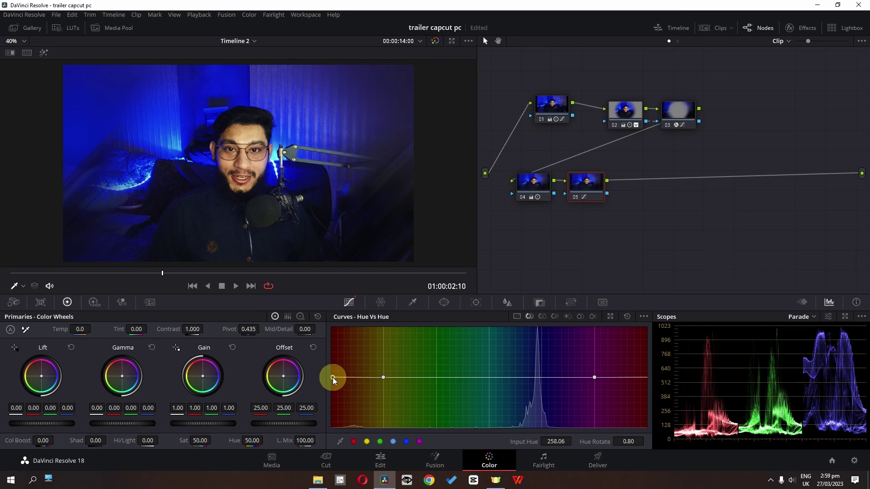
pyautogui.hotkey('ctrl', 'd')
pyautogui.hotkey('ctrl', 'd')
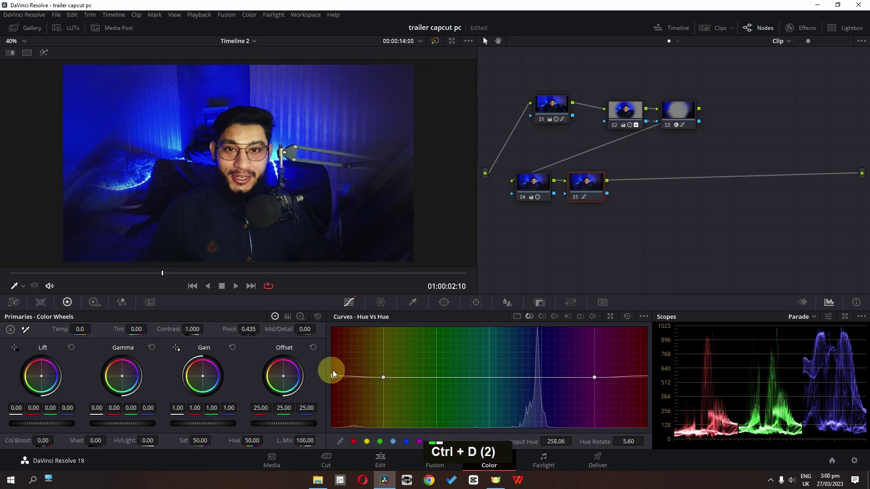
pyautogui.scroll(2, 234, 185)
pyautogui.scroll(3, 233, 185)
pyautogui.hotkey('ctrl', 'd')
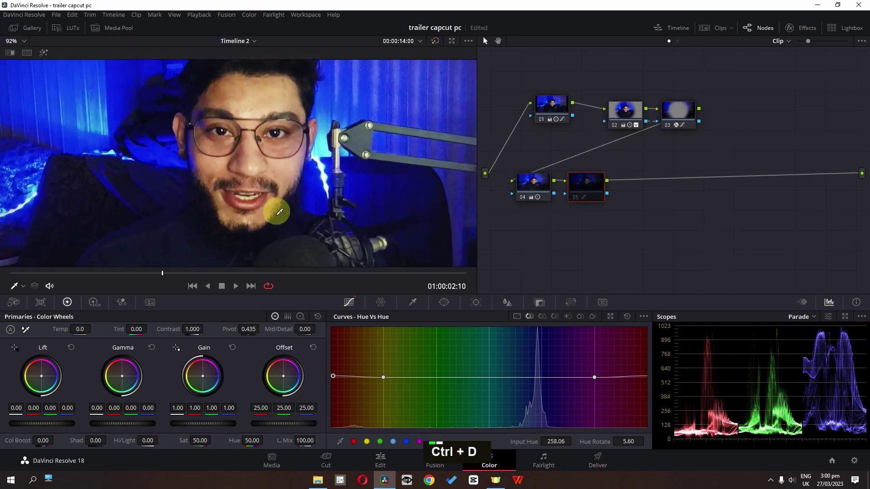
pyautogui.hotkey('ctrl', 'd')
pyautogui.scroll(-4, 251, 186)
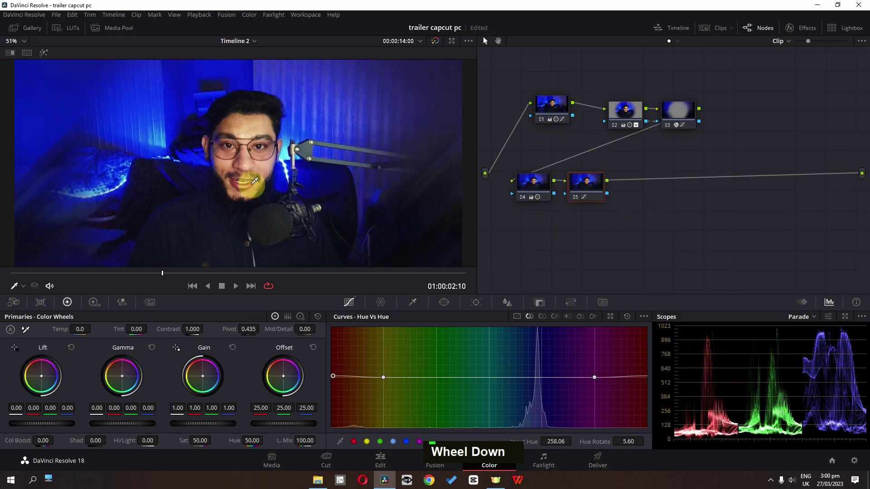
# Add a serial node 06 after node 05.
pyautogui.rightClick(589, 184)
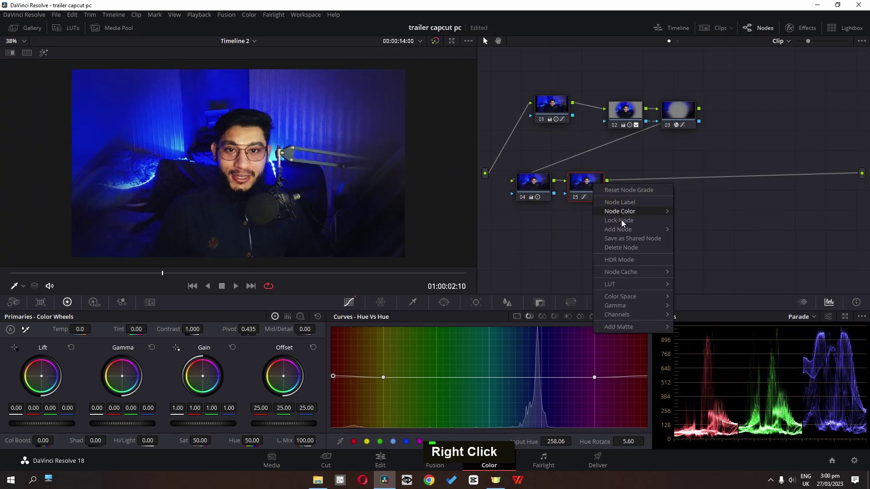
pyautogui.moveTo(622, 229)
pyautogui.click(682, 230)
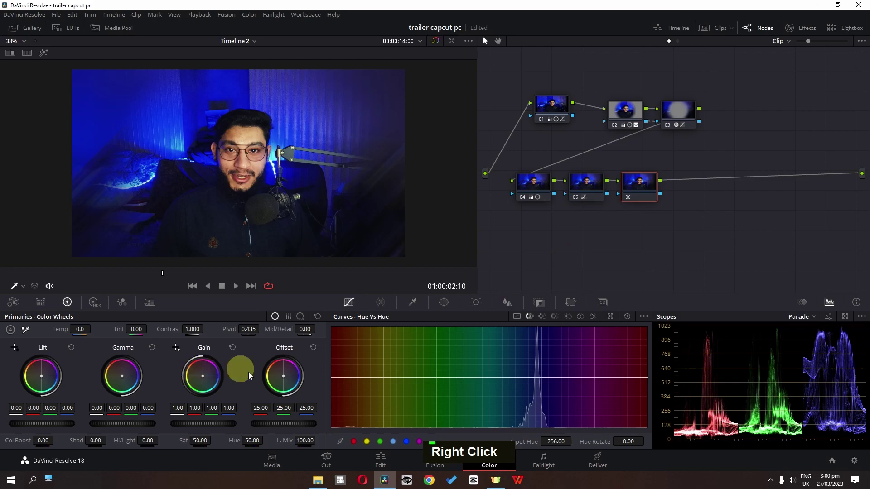
# Sample the face into node 06's Color Warper and bend the hue–saturation mesh around it.
pyautogui.click(393, 304)
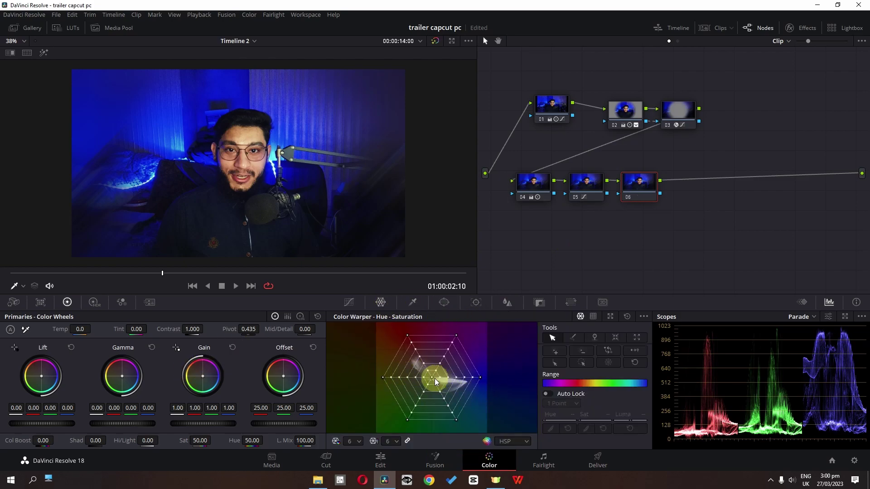
pyautogui.moveTo(434, 379); pyautogui.dragTo(439, 395)
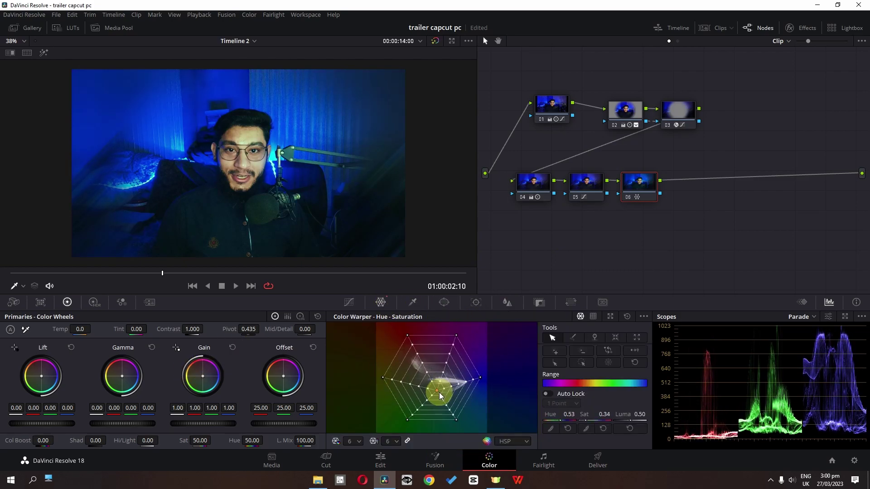
pyautogui.click(247, 155)
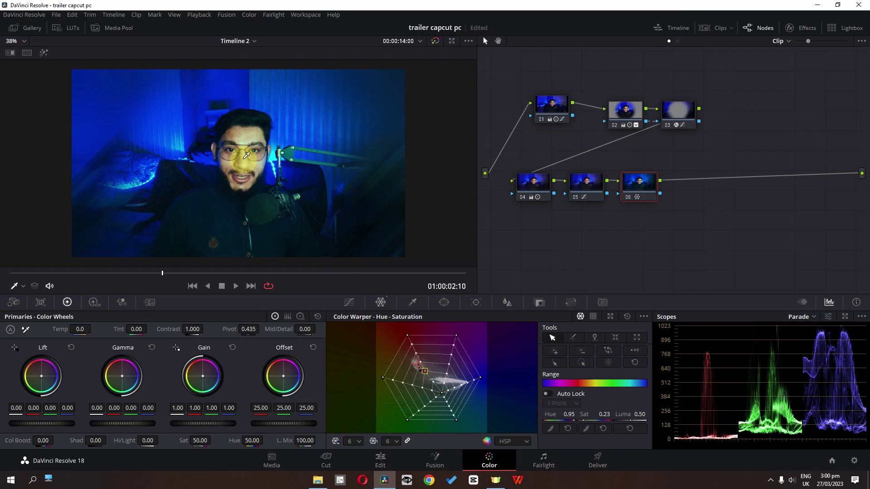
pyautogui.click(245, 146)
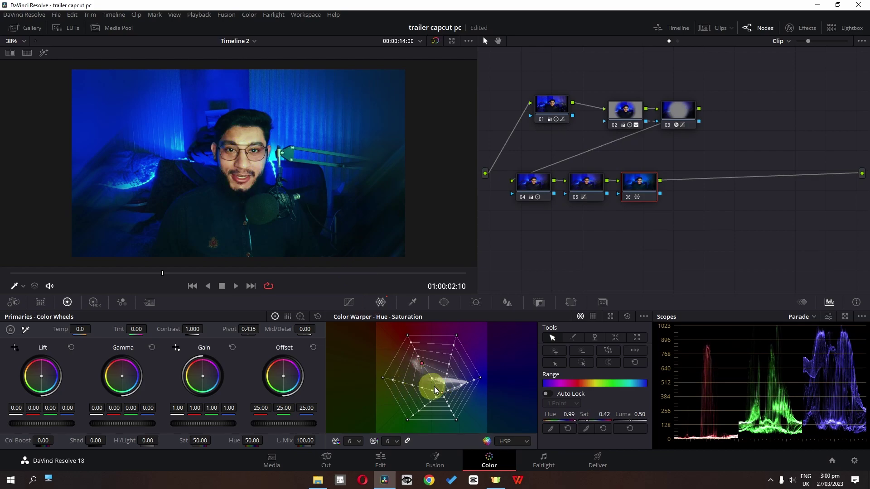
pyautogui.moveTo(443, 395)
pyautogui.mouseDown()
pyautogui.moveTo(419, 397)
pyautogui.moveTo(421, 389)
pyautogui.moveTo(444, 391)
pyautogui.moveTo(444, 381)
pyautogui.mouseUp()
# Sample the jacket colour into the warper, compare node 06, and play the graded clip.
pyautogui.press('space')
pyautogui.press('space')
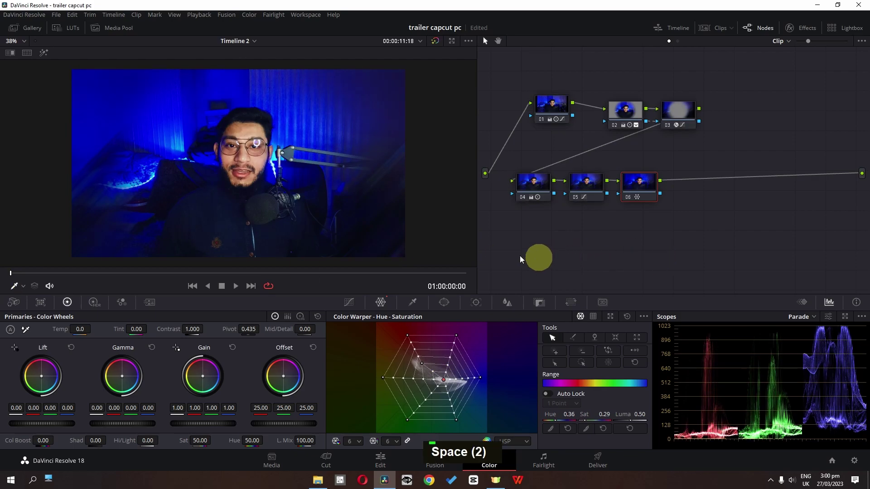
pyautogui.doubleClick(690, 192)
pyautogui.click(209, 205)
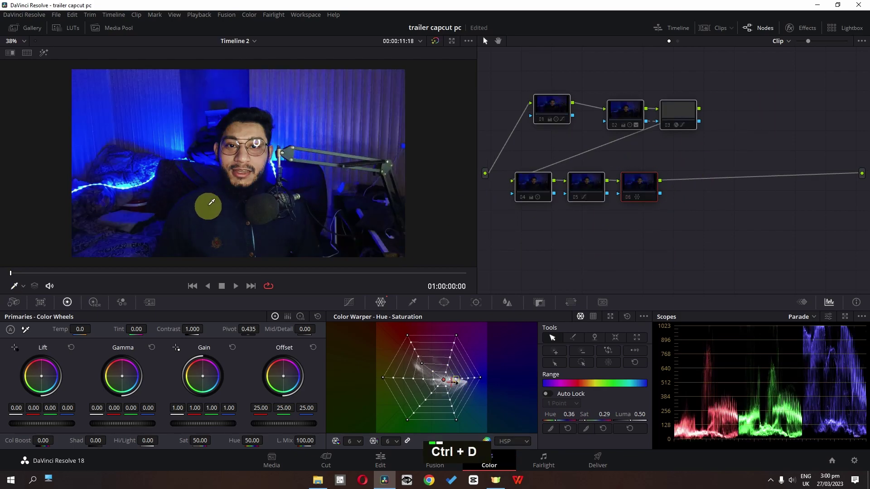
pyautogui.hotkey('ctrl', 'd')
pyautogui.press('space')
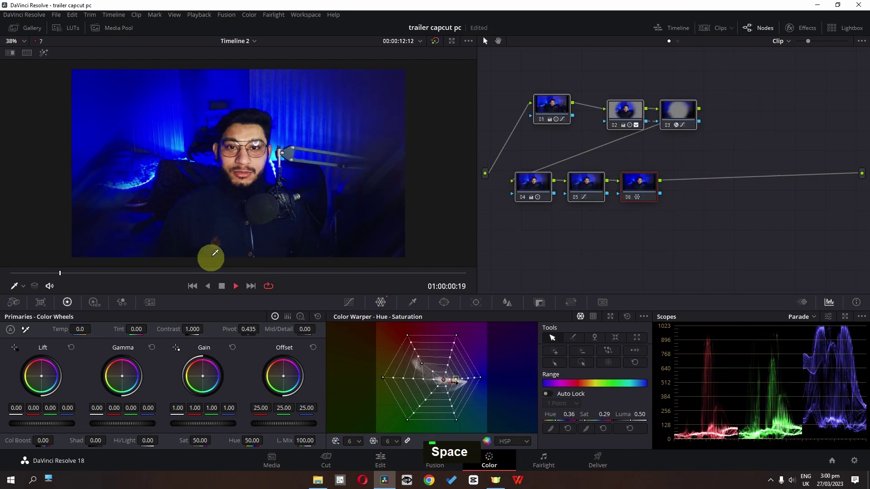